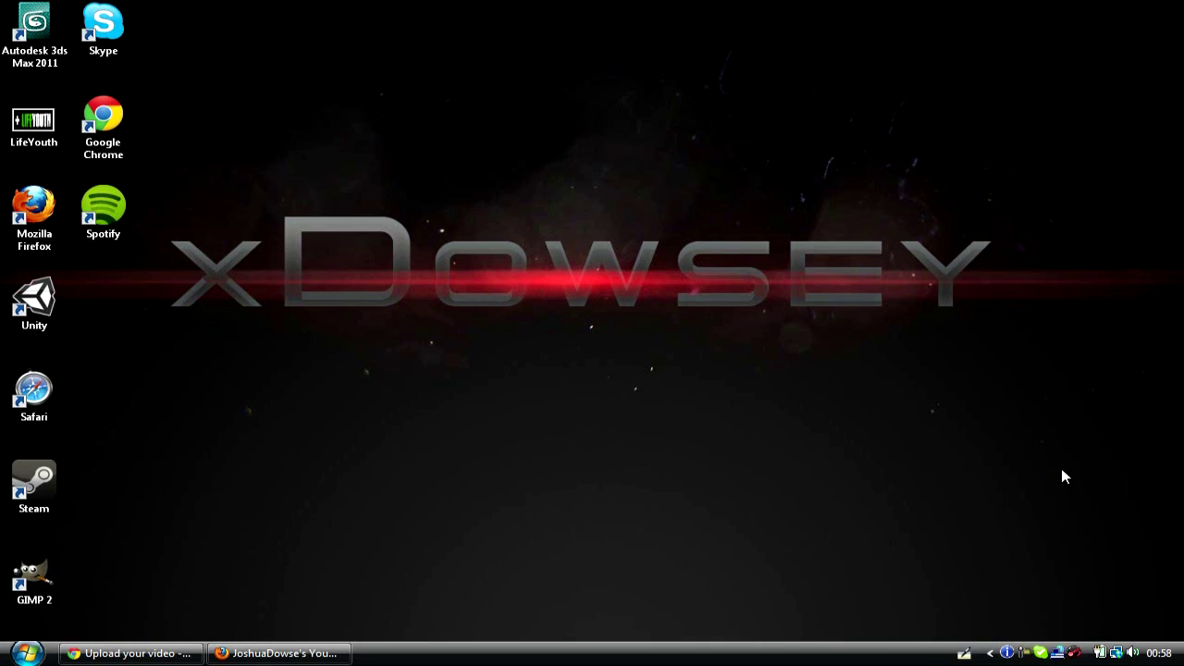
- Restore the Firefox window showing the YouTube home page from the taskbar
click(334, 647)
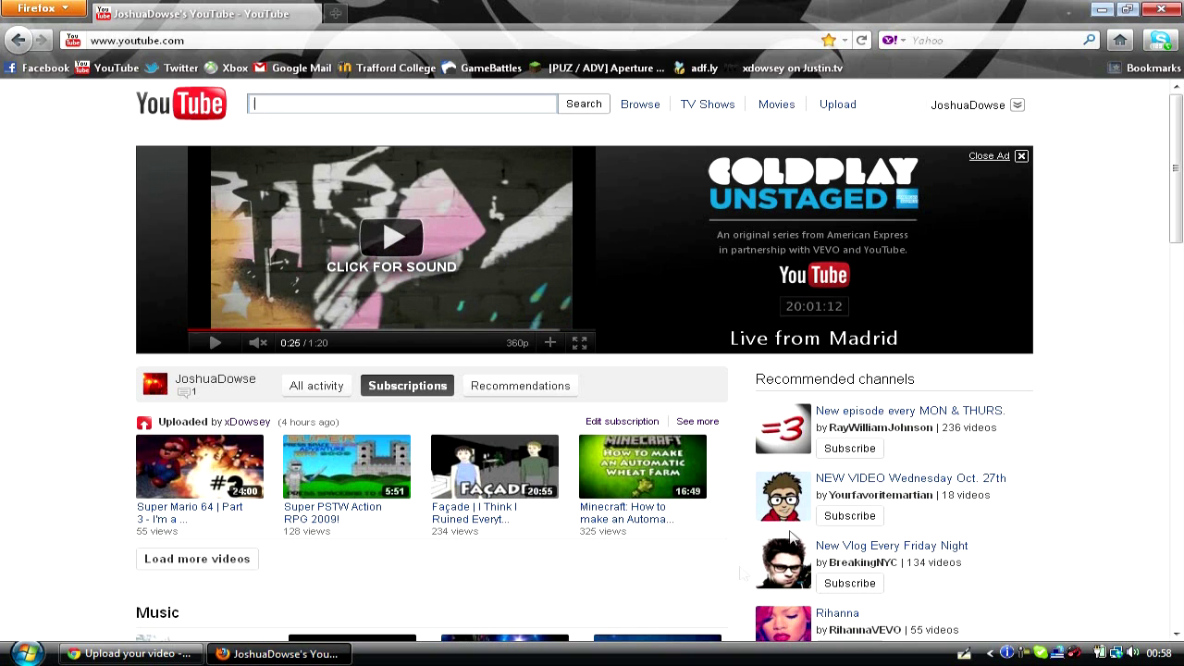
- Go to My Videos from the account menu to list the eight uploads
click(962, 109)
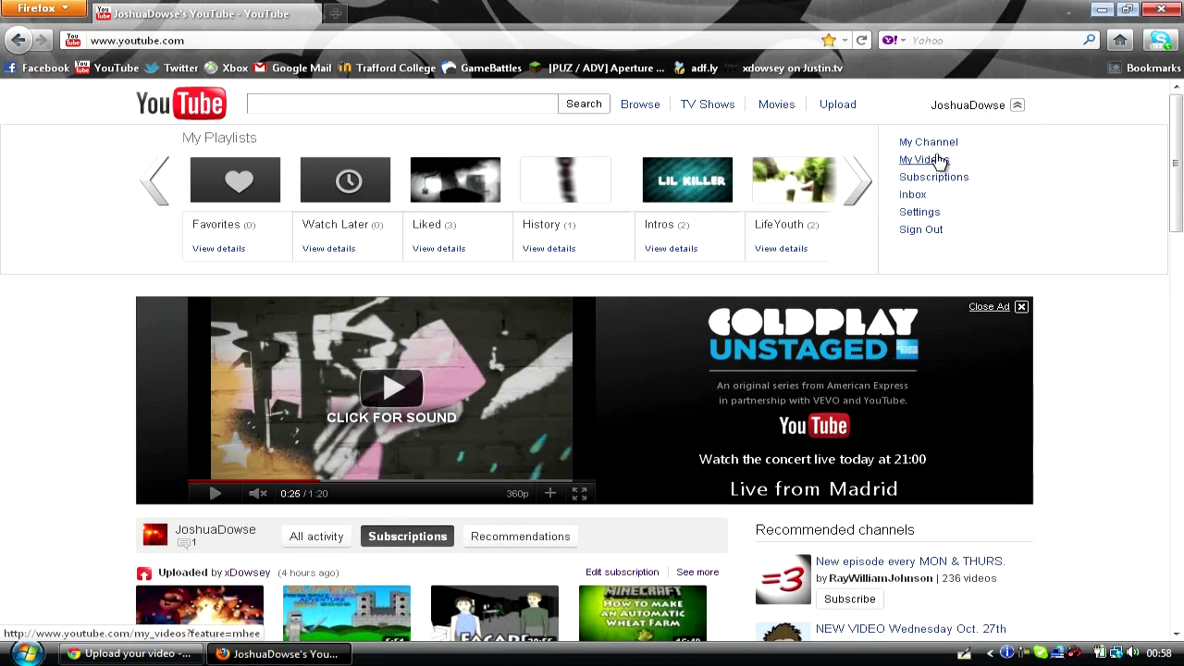
click(936, 159)
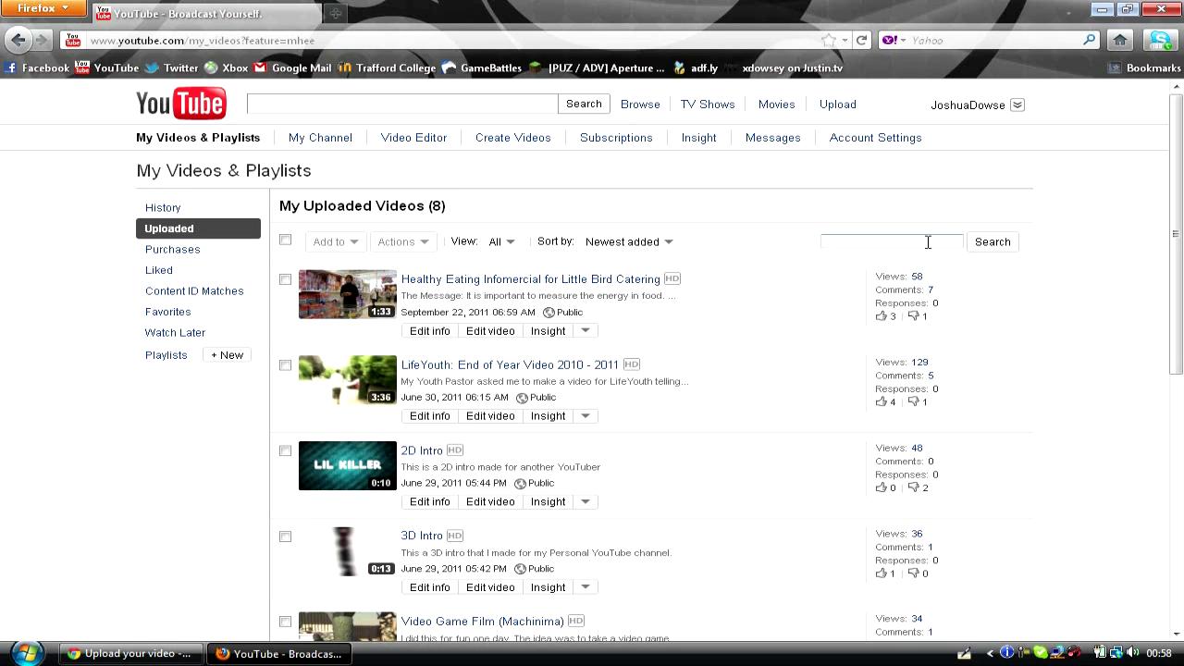
- Show the channel's playlists: College, Intros, LifeYouth and one more
click(168, 357)
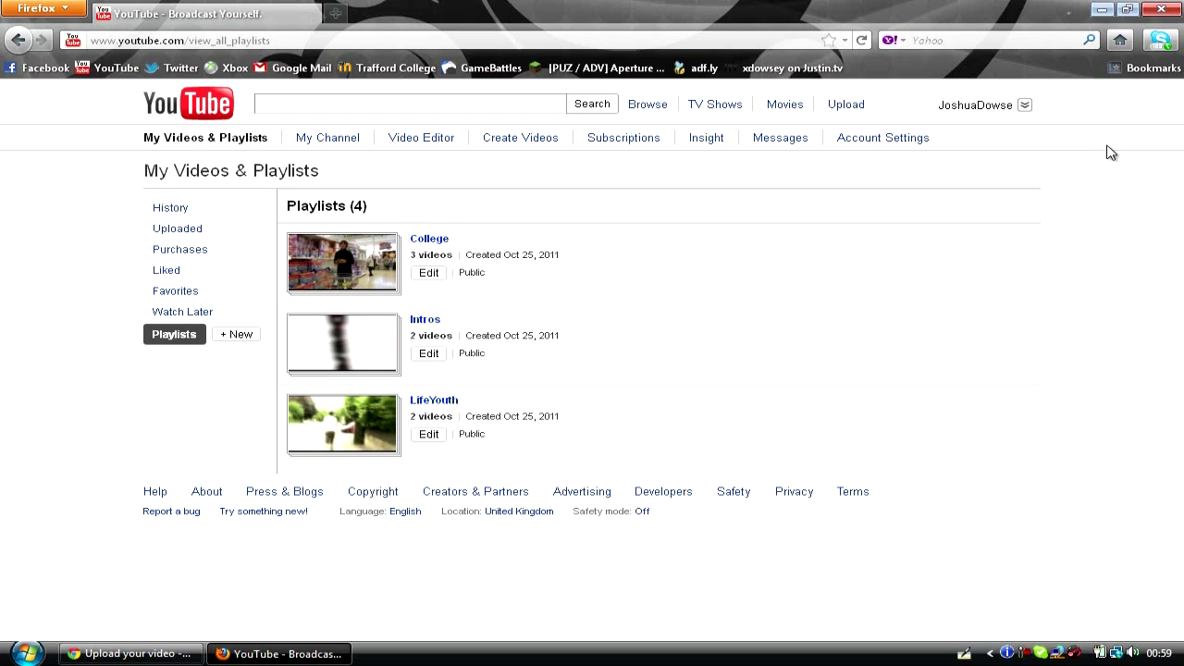
- Minimize Firefox to reveal the Windows desktop
click(1101, 9)
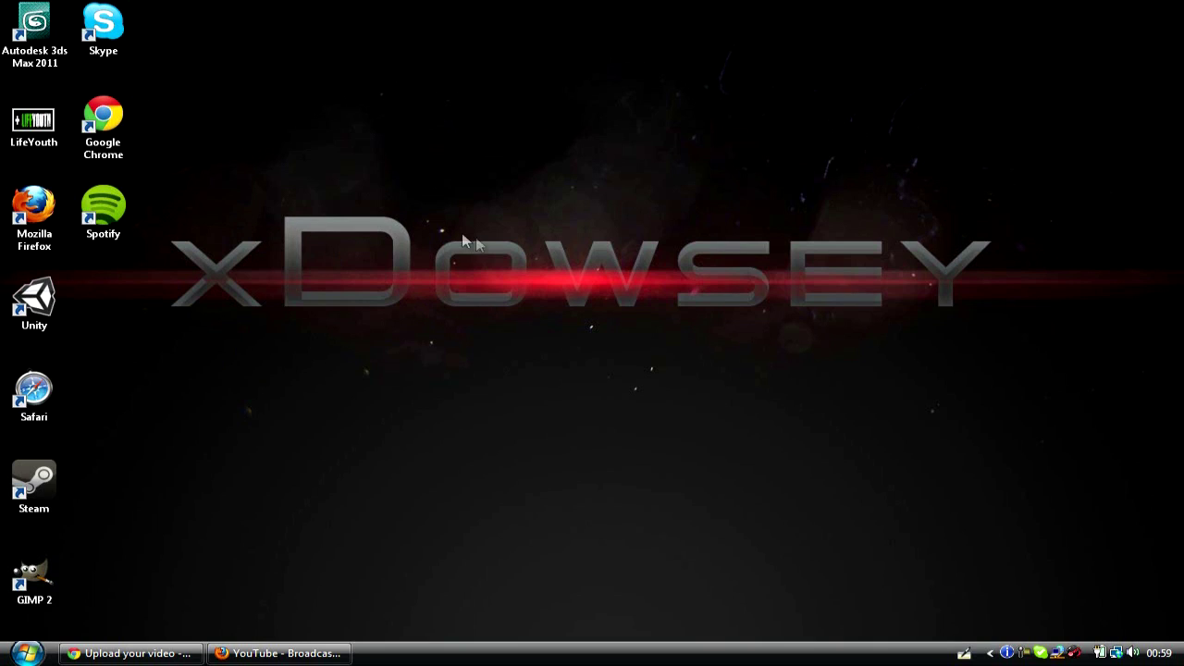
- View the LifeYouth desktop image, then launch Vegas Pro 10.0 from the Start menu
double_click(56, 141)
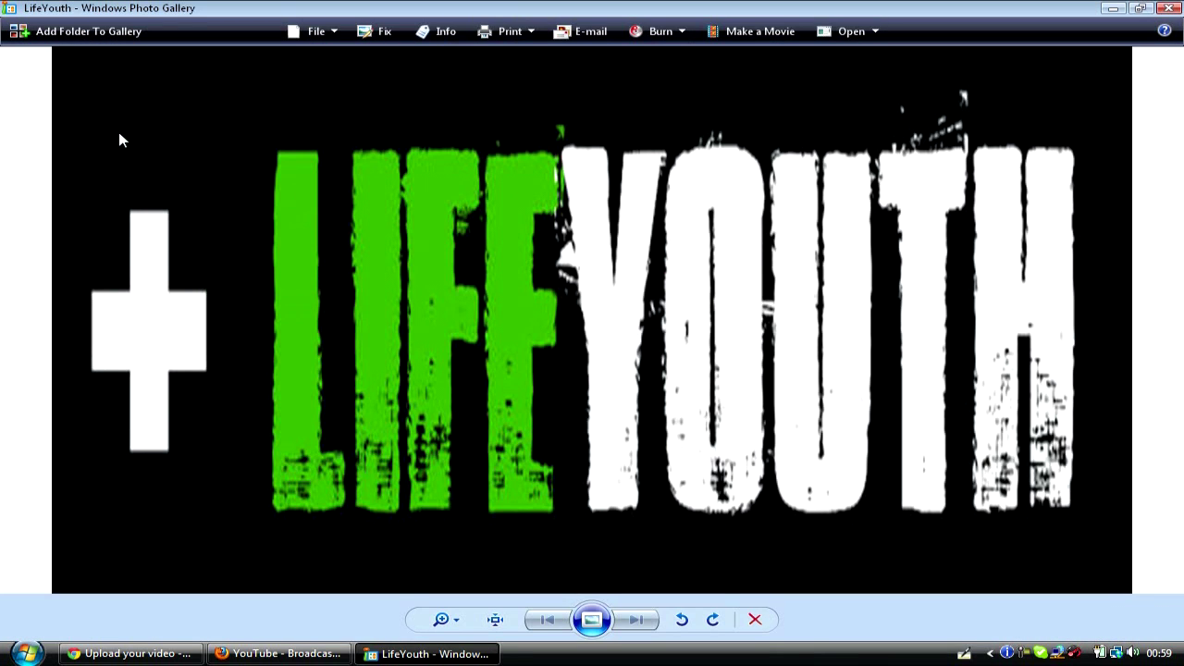
click(1169, 7)
click(26, 653)
click(100, 371)
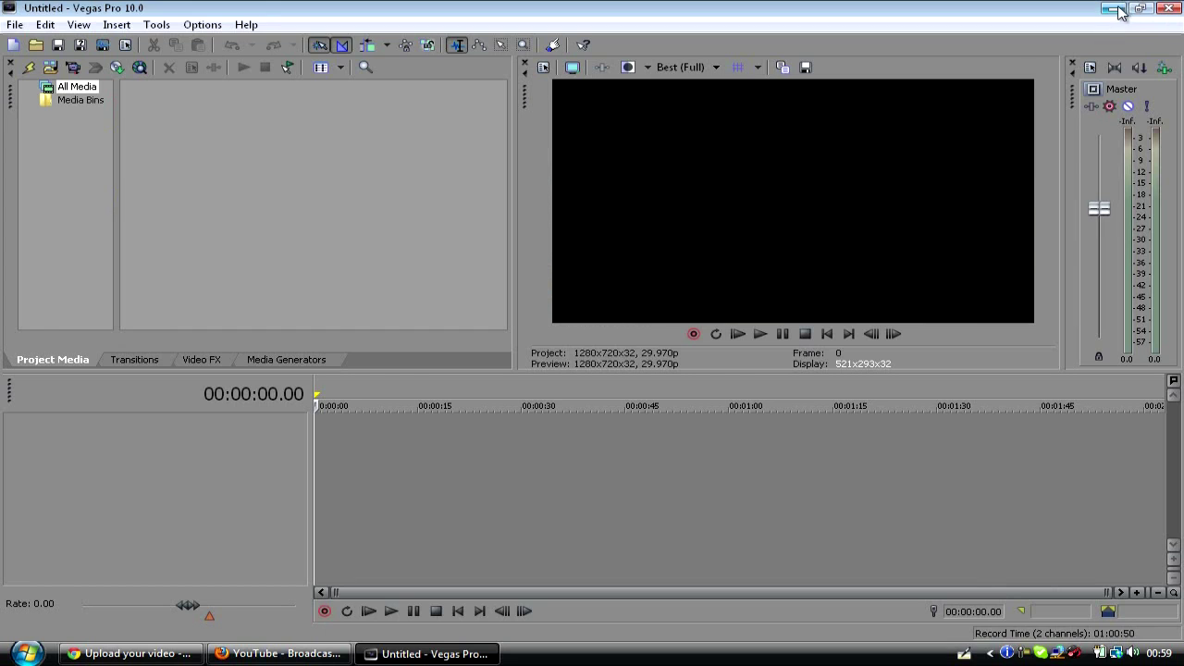
- Place LifeYouth.png at the start of the Vegas Pro timeline
click(1116, 8)
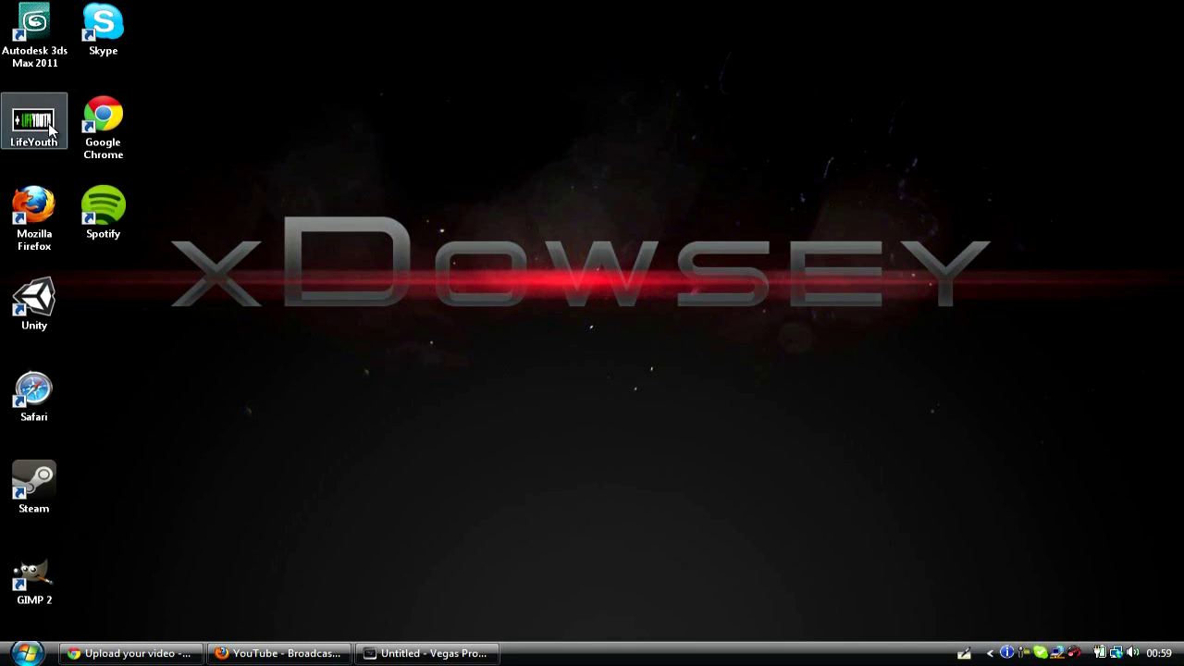
click(426, 652)
drag(356, 488, 317, 468)
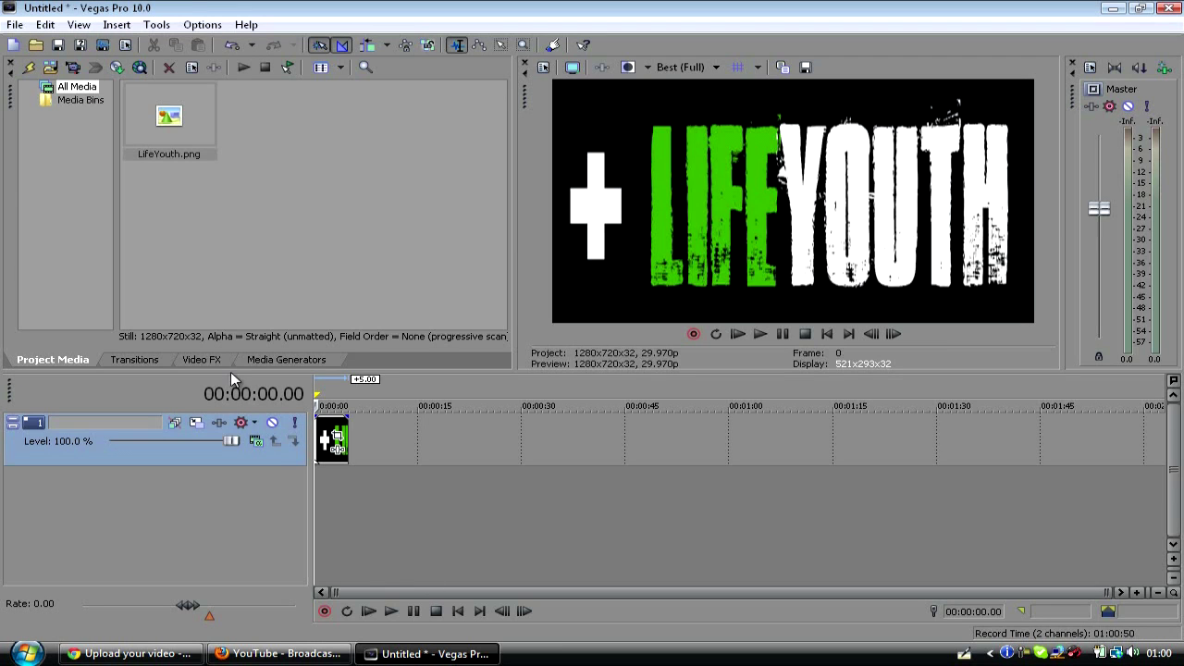
click(16, 24)
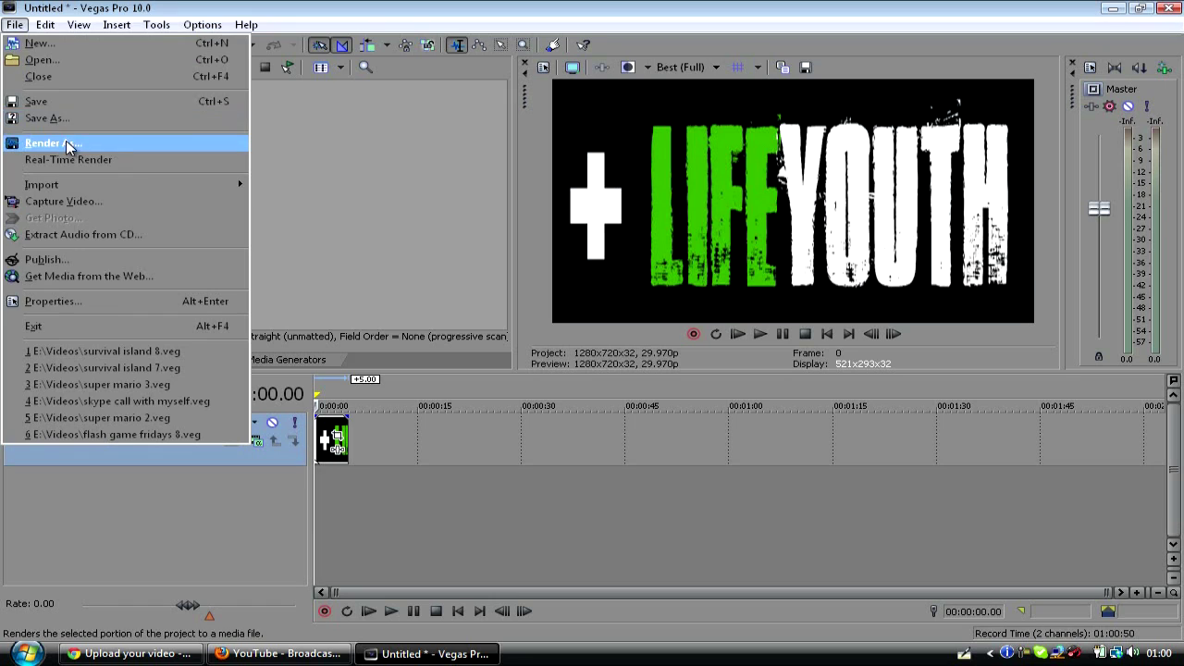
- Render the project as lifeyouth.mp4 on the Desktop, then go to YouTube's upload page
click(66, 140)
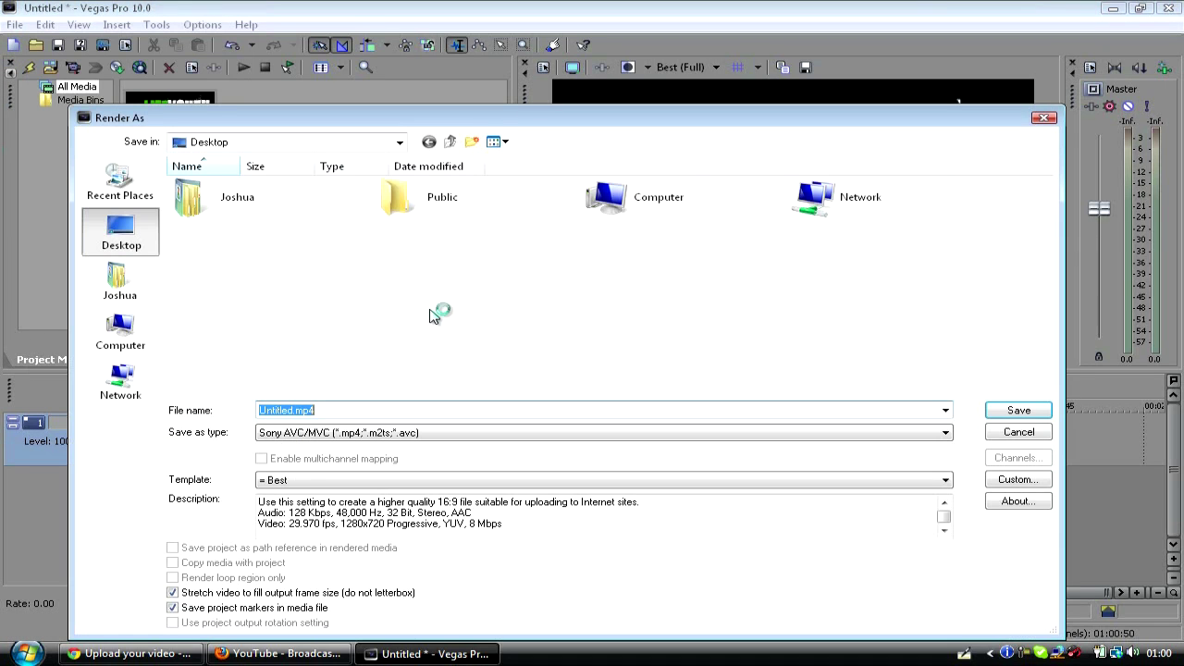
click(294, 410)
drag(293, 410, 182, 408)
key(BackSpace)
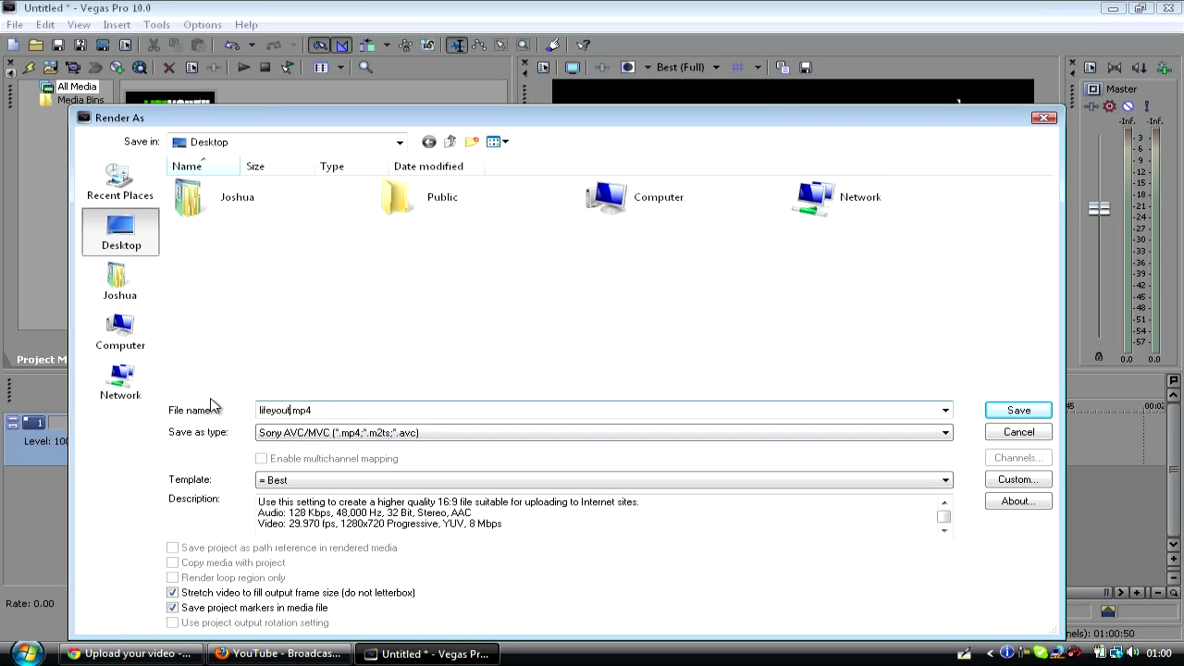
key(Return)
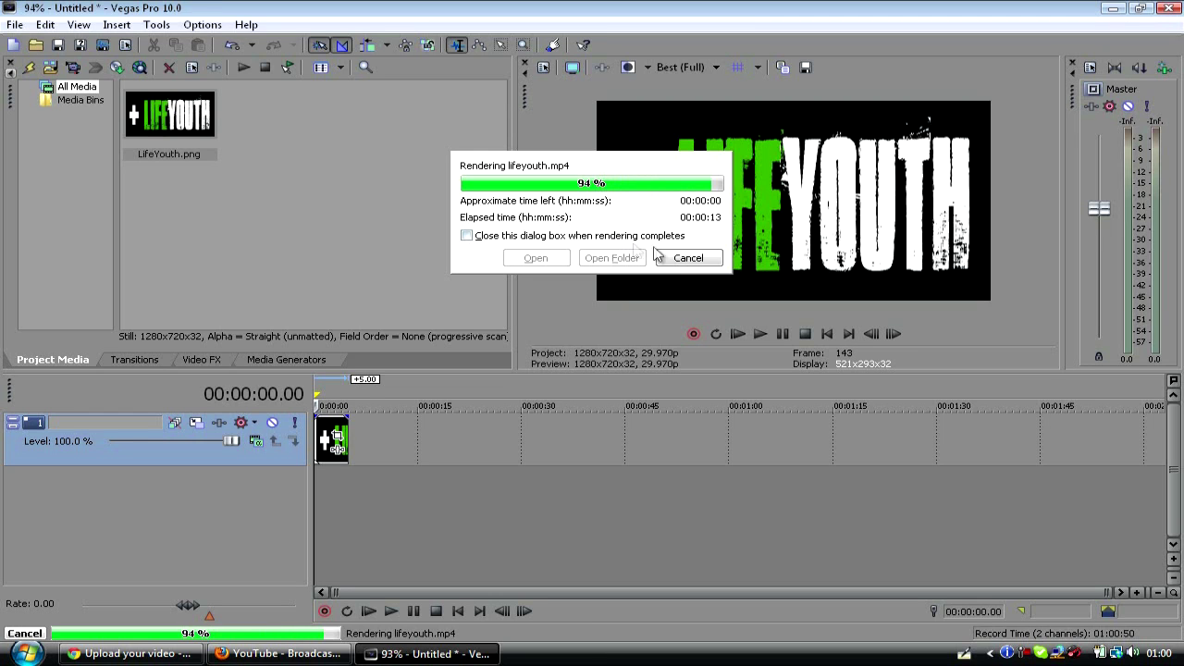
click(278, 653)
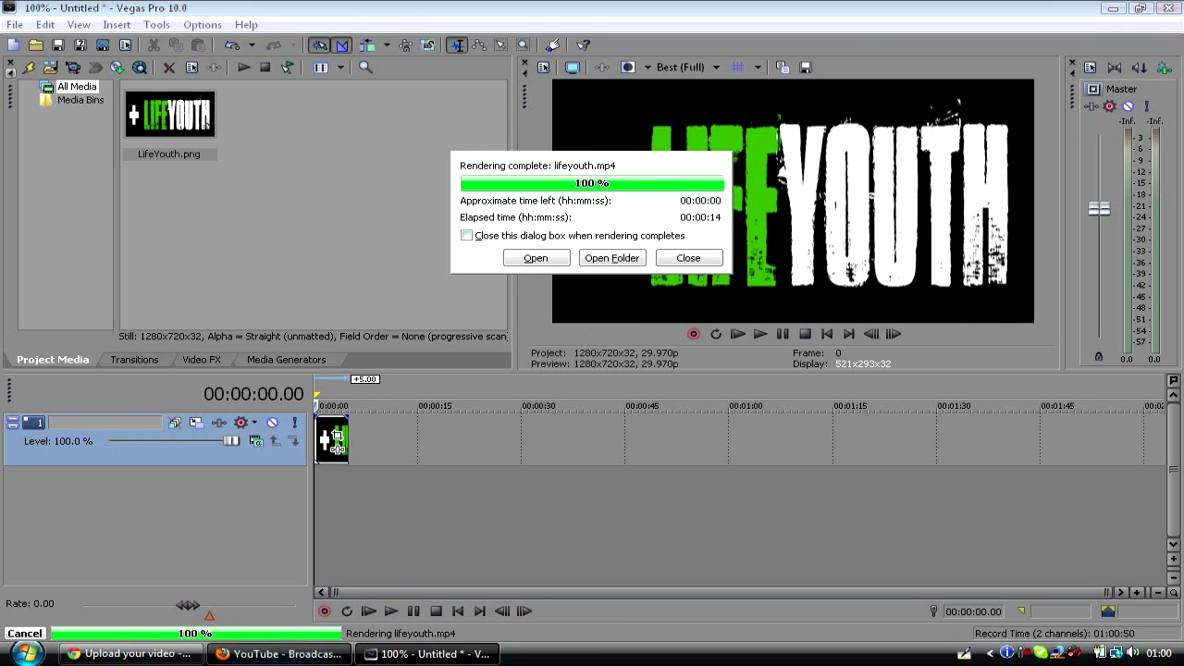
click(842, 106)
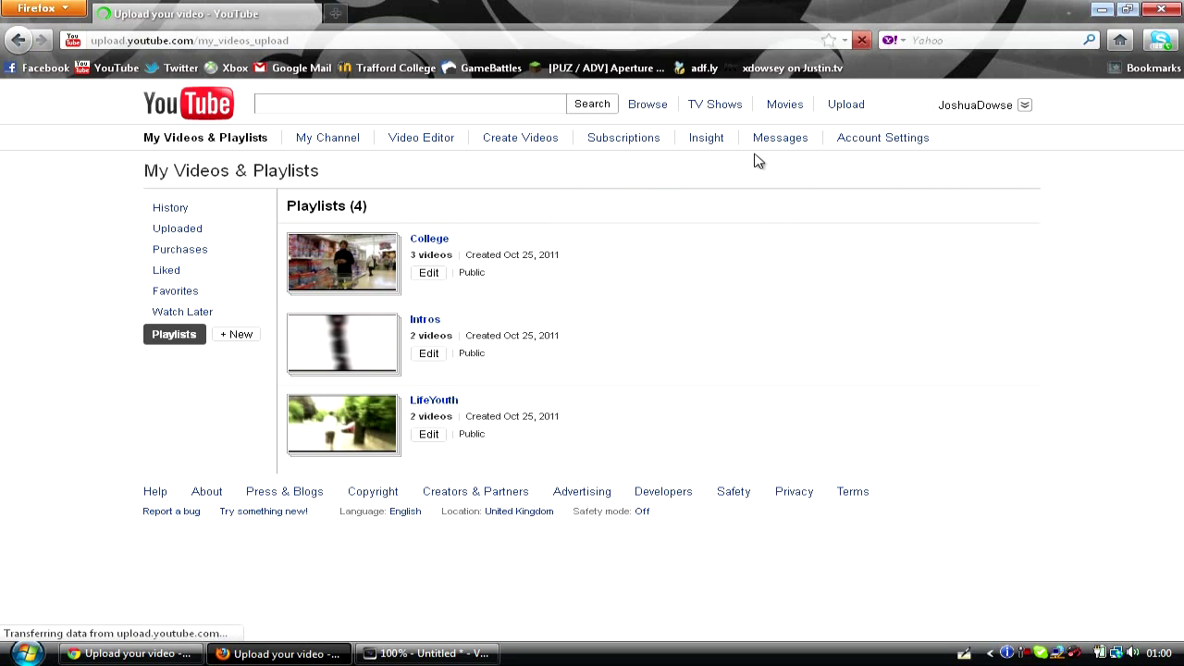
- Choose lifeyouth.mp4 from the Desktop as the video to upload
click(246, 216)
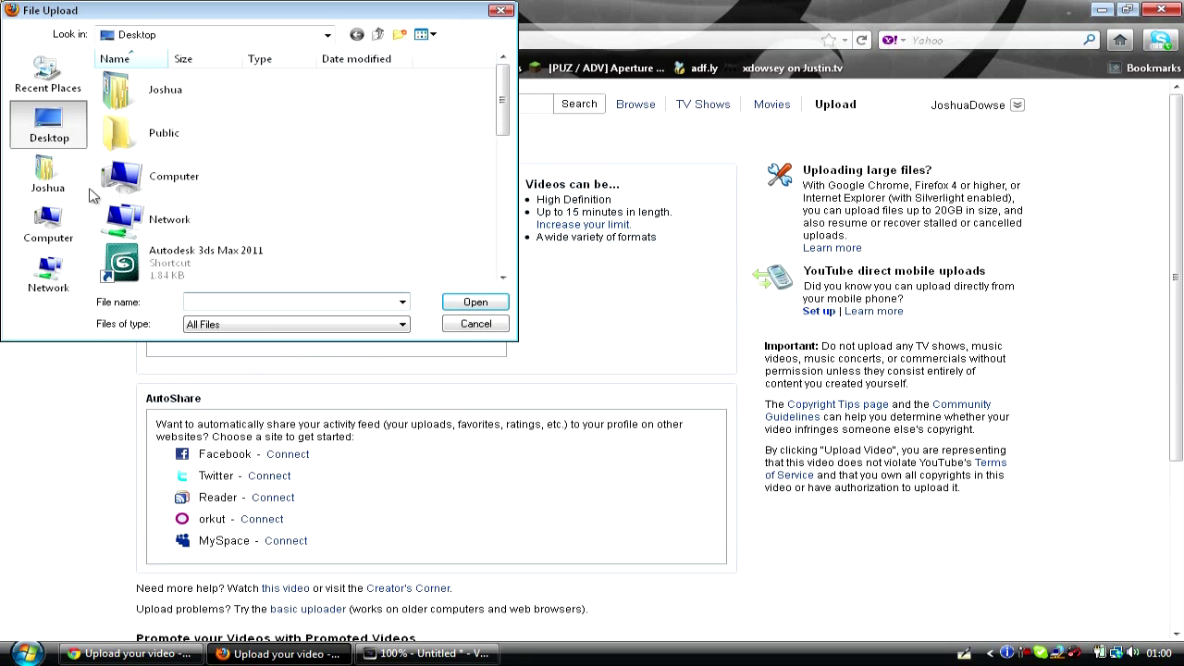
drag(507, 129, 505, 264)
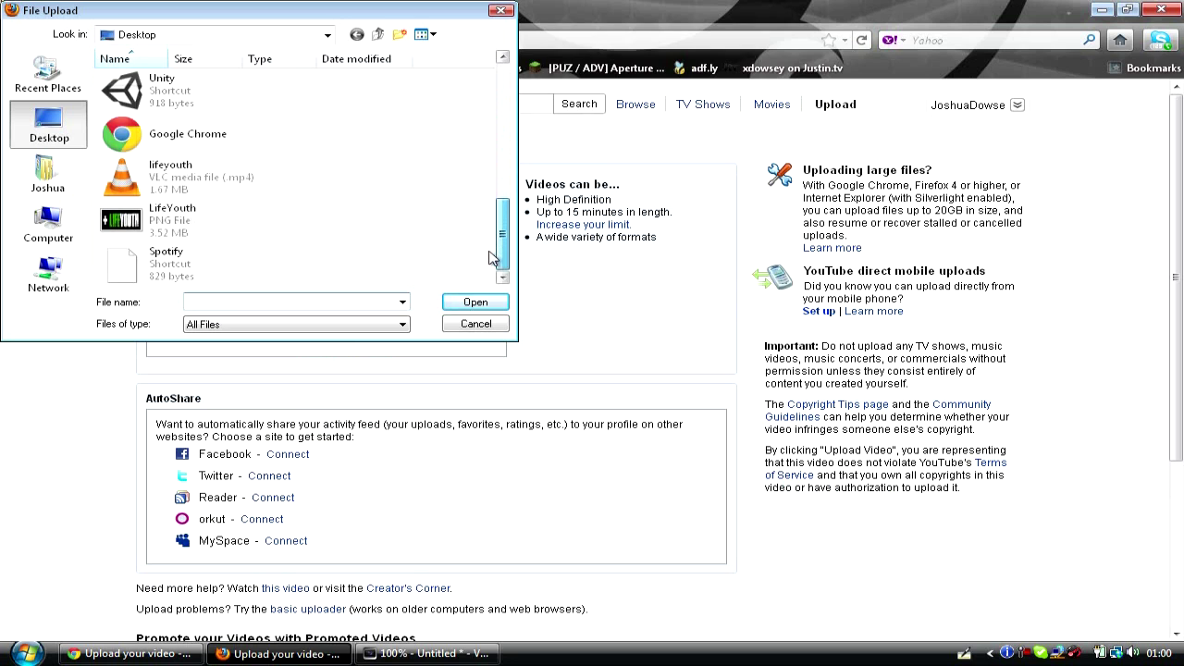
click(175, 176)
click(476, 302)
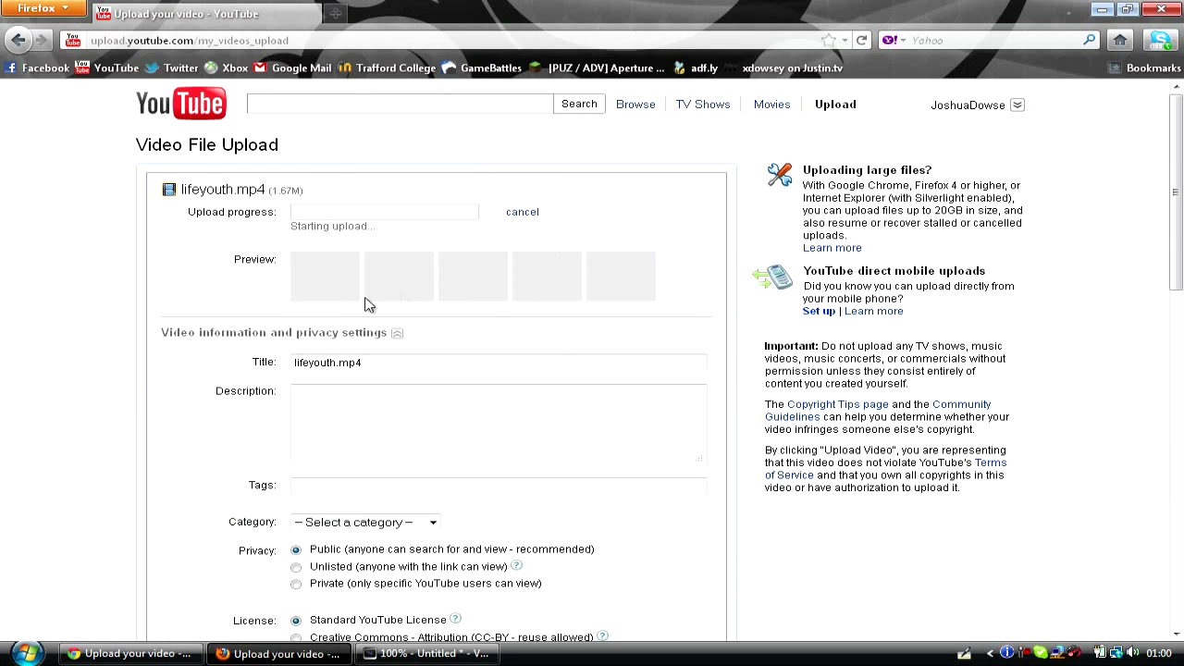
- Set the upload's privacy to Private and save its settings
scroll(226, 347, down, 5)
click(296, 393)
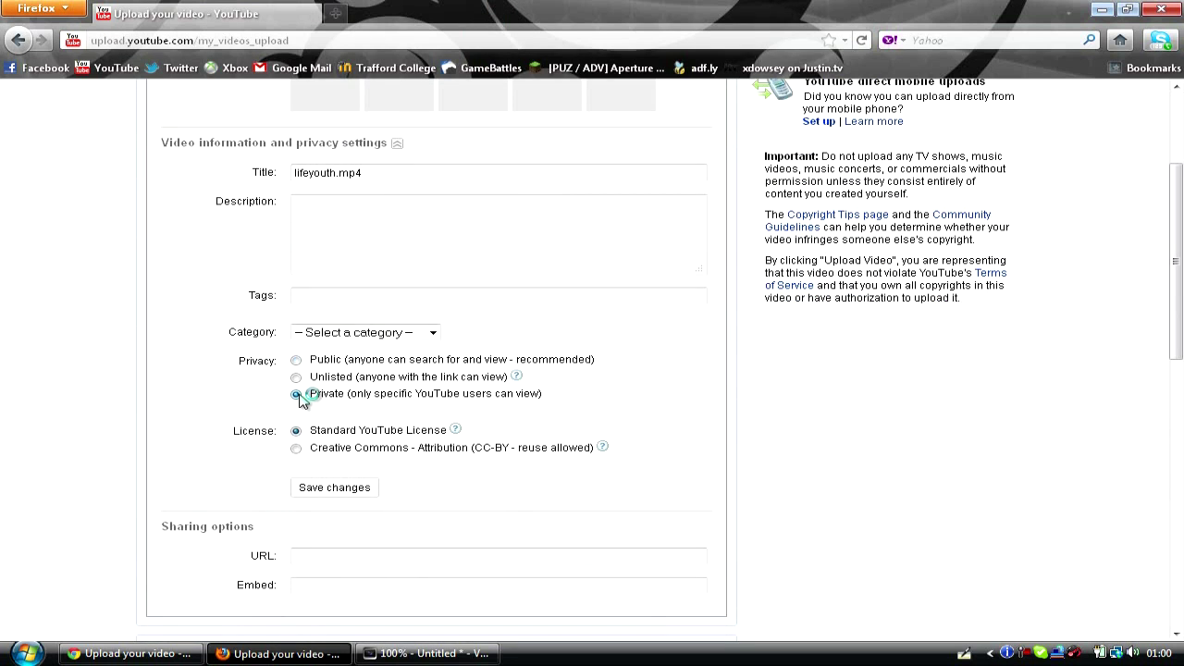
scroll(418, 401, down, 5)
click(357, 396)
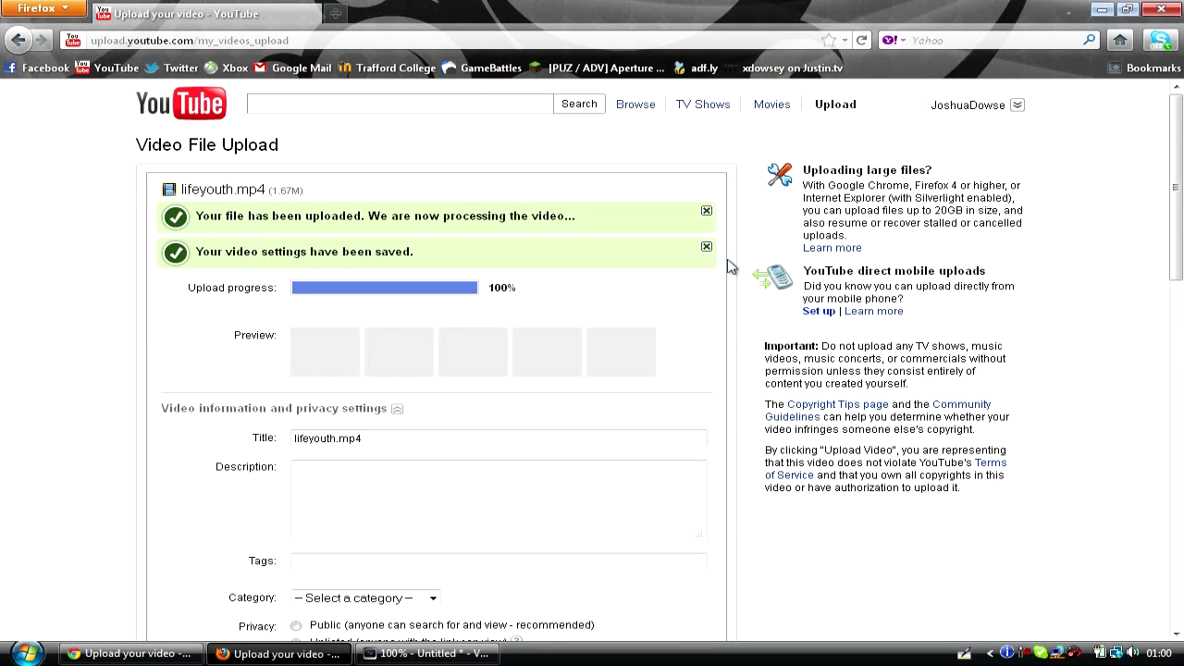
click(971, 104)
right_click(925, 160)
- Open My Videos in a new tab and refresh it to show the finished upload
click(951, 175)
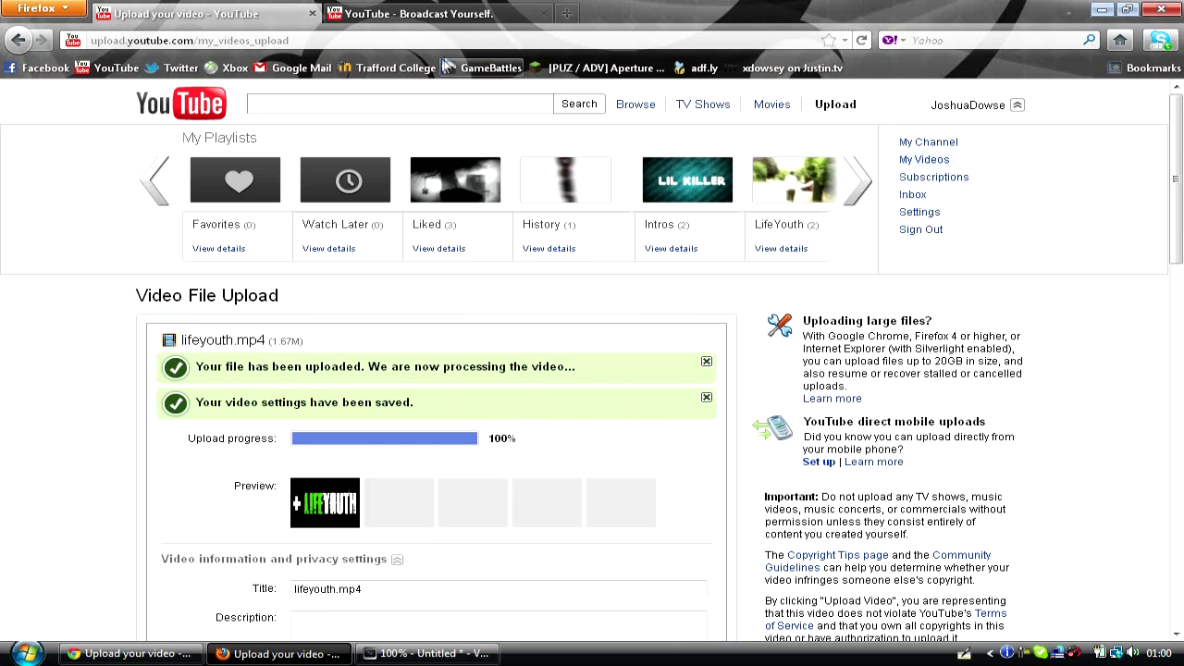
click(434, 14)
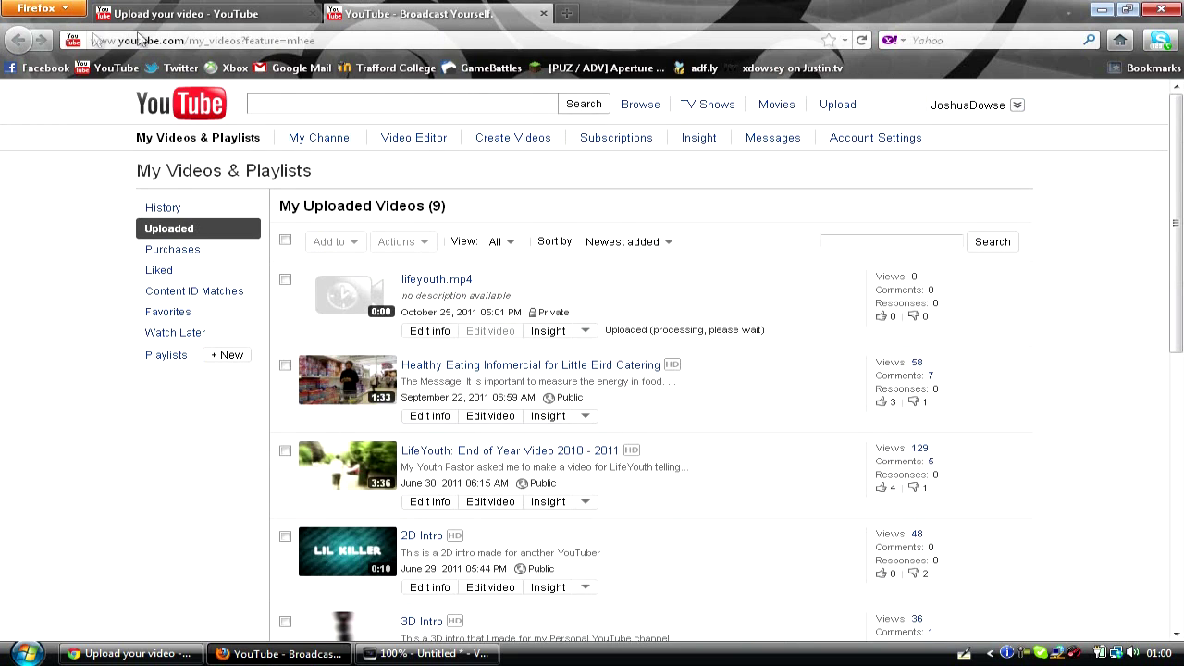
click(853, 39)
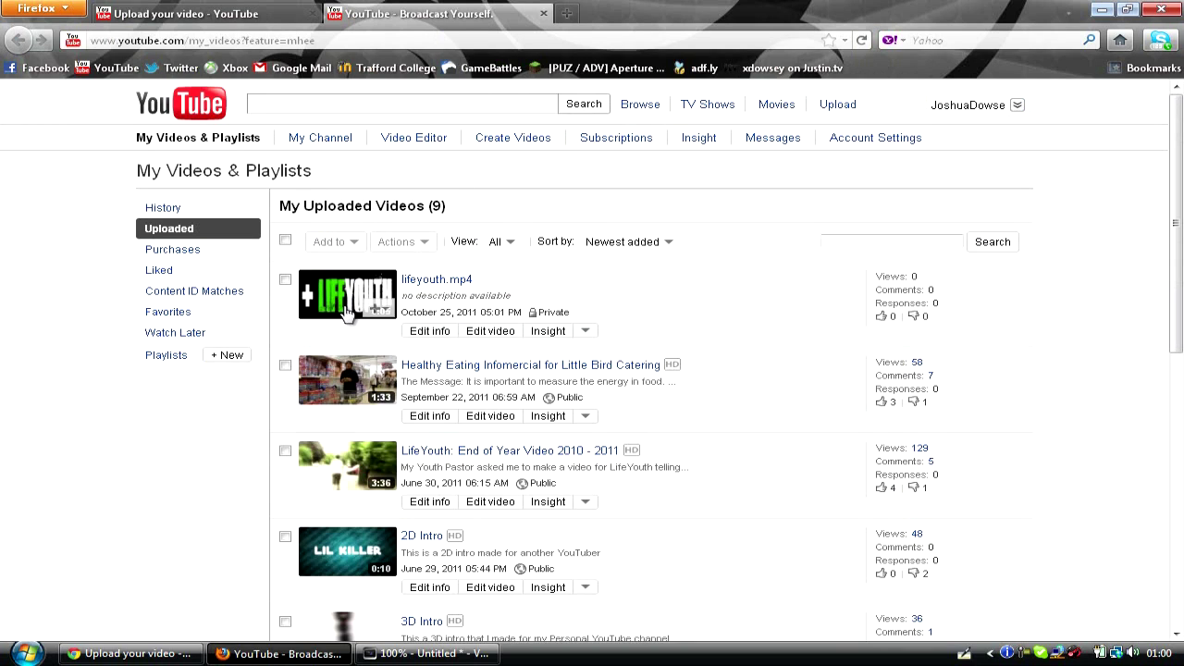
- Add lifeyouth.mp4 to the LifeYouth playlist, then open LifeYouth for editing
click(285, 280)
click(333, 241)
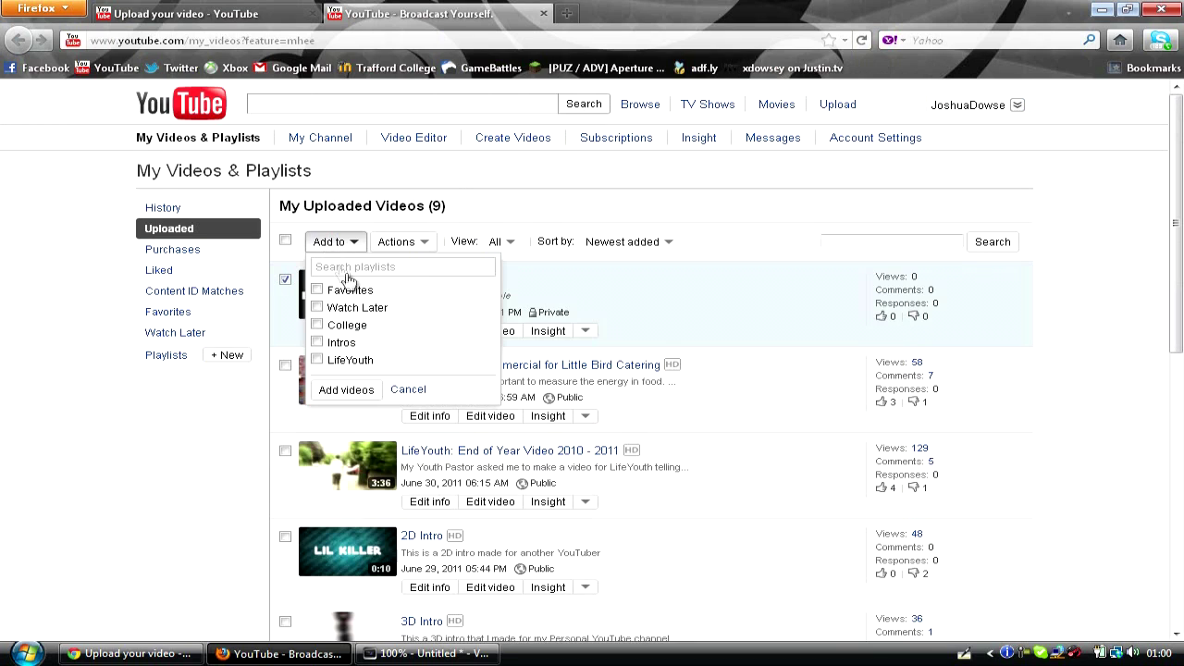
click(317, 359)
click(332, 389)
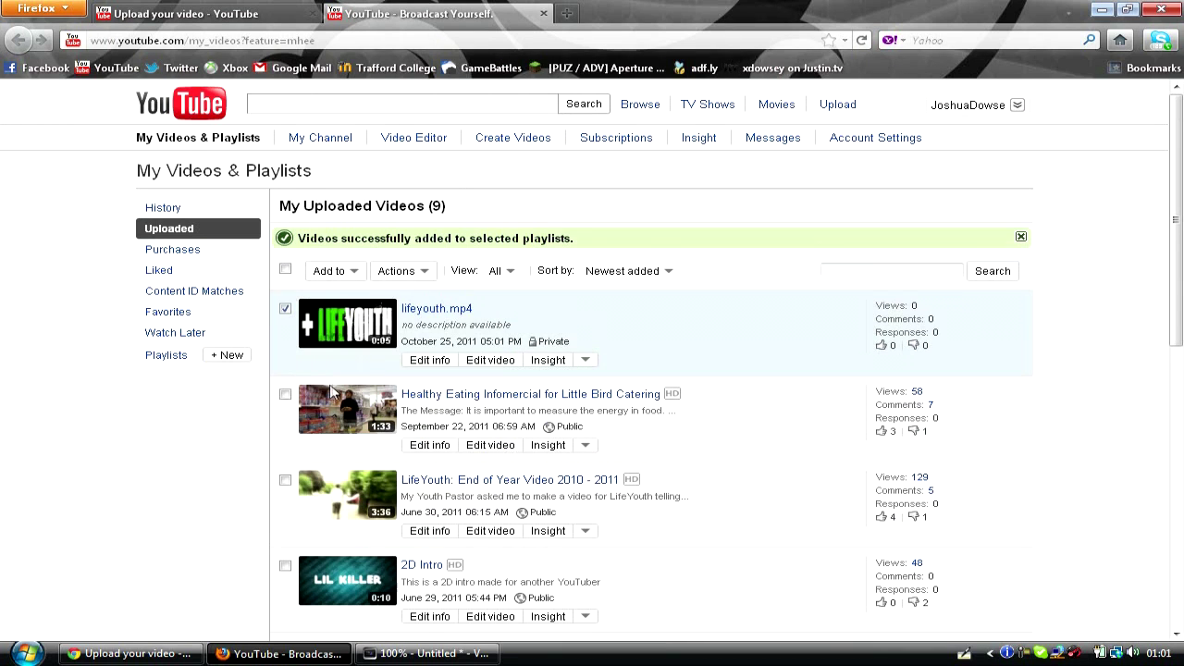
click(171, 356)
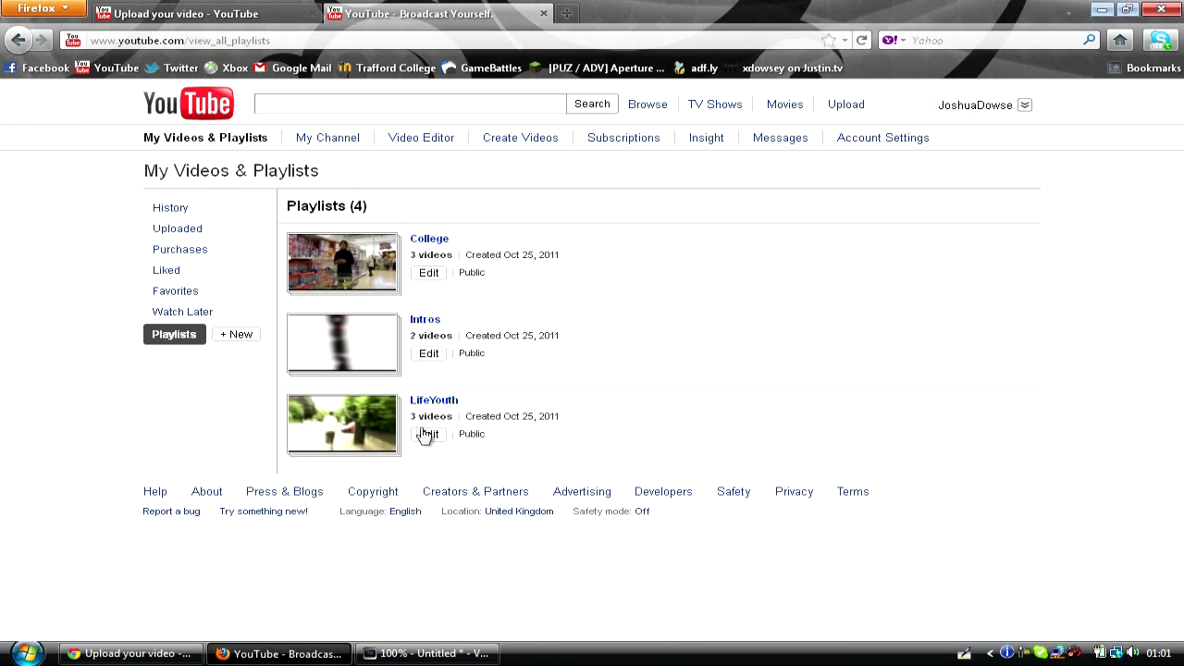
click(418, 431)
- Mark lifeyouth.mp4 as 'use as playlist thumbnail' in LifeYouth and save the playlist
scroll(550, 380, down, 7)
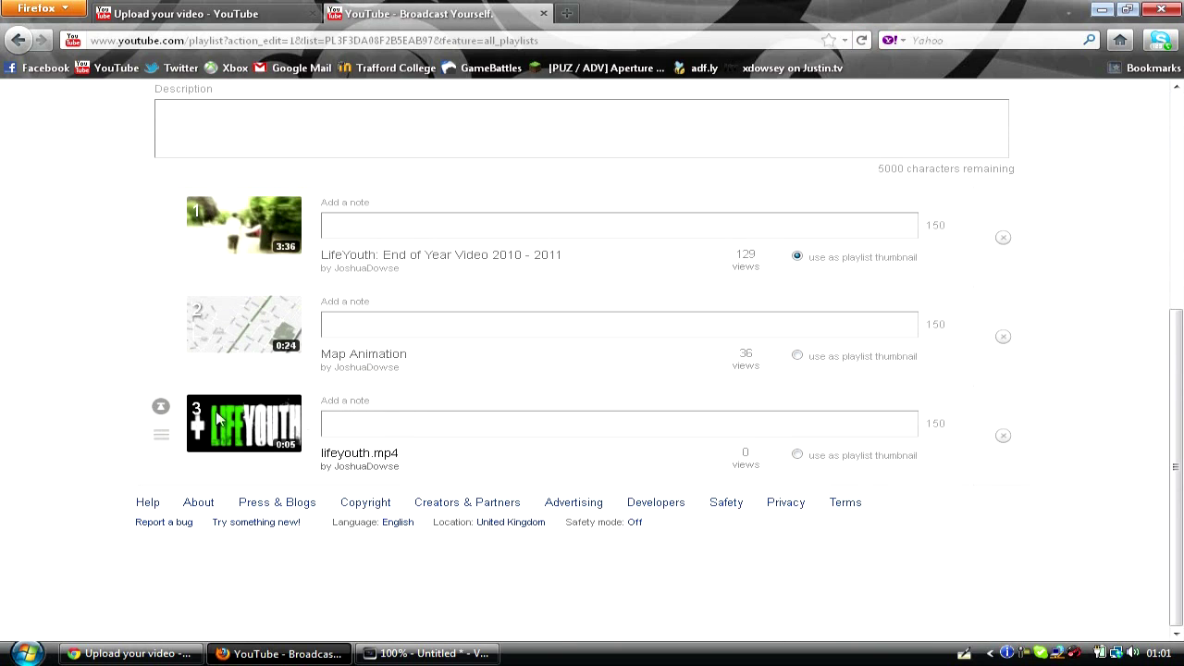
click(797, 454)
scroll(919, 389, up, 7)
click(1008, 153)
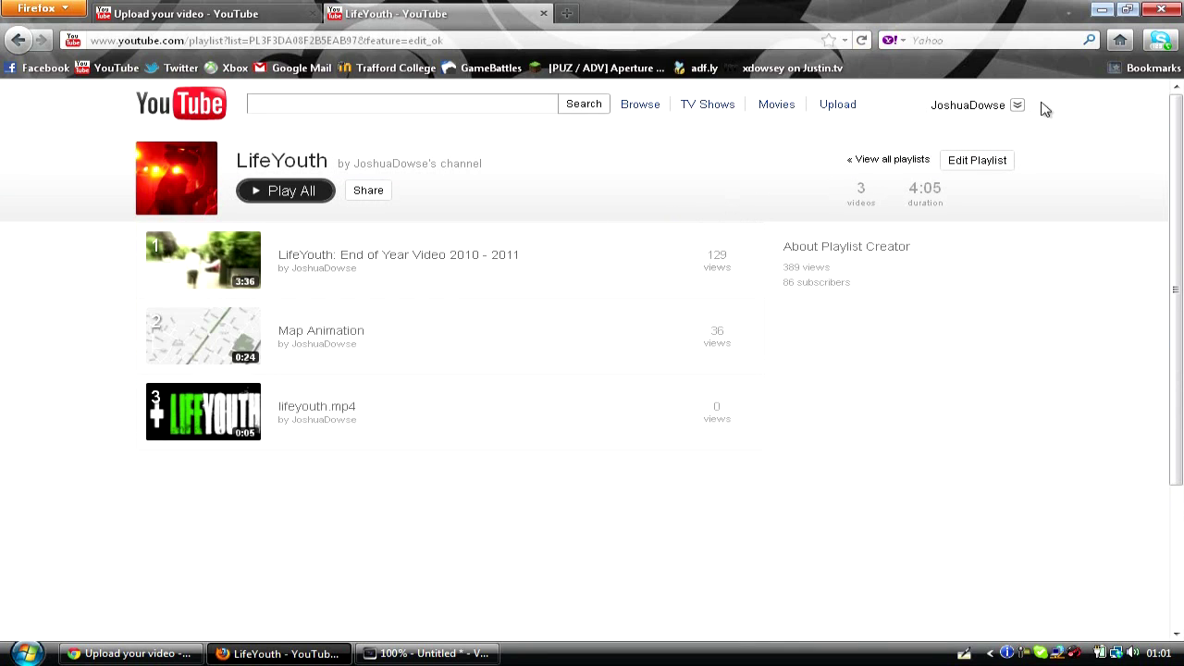
- Check LifeYouth on the channel's Playlists tab, then minimize Firefox and Vegas Pro
click(973, 107)
click(934, 145)
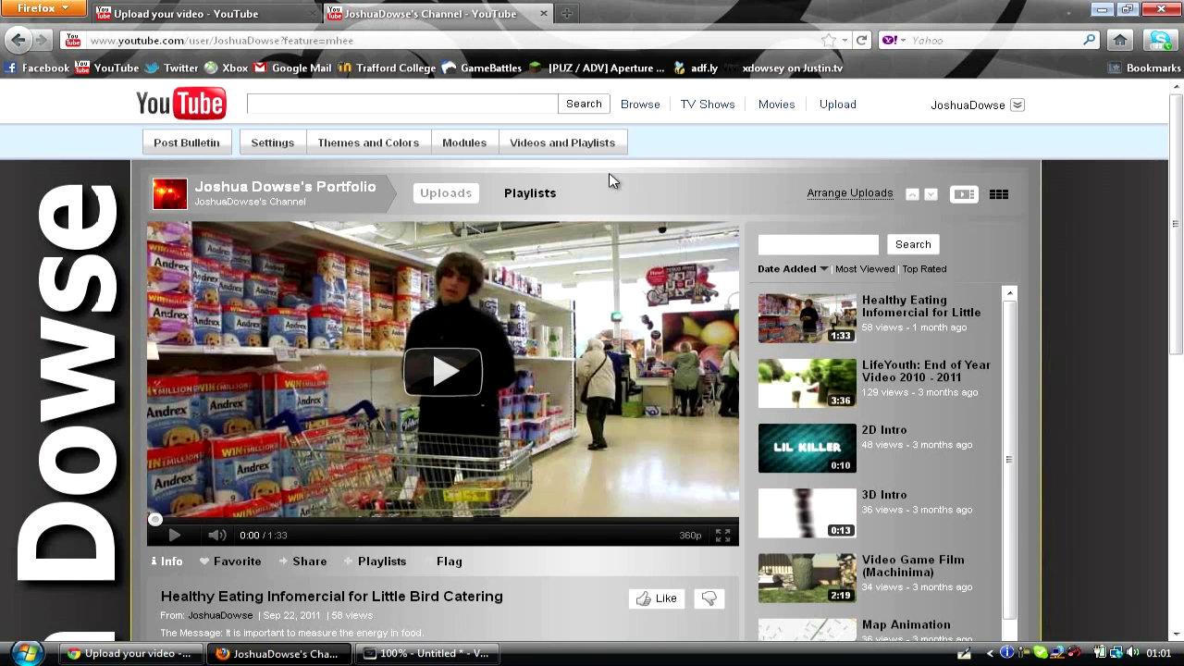
click(535, 193)
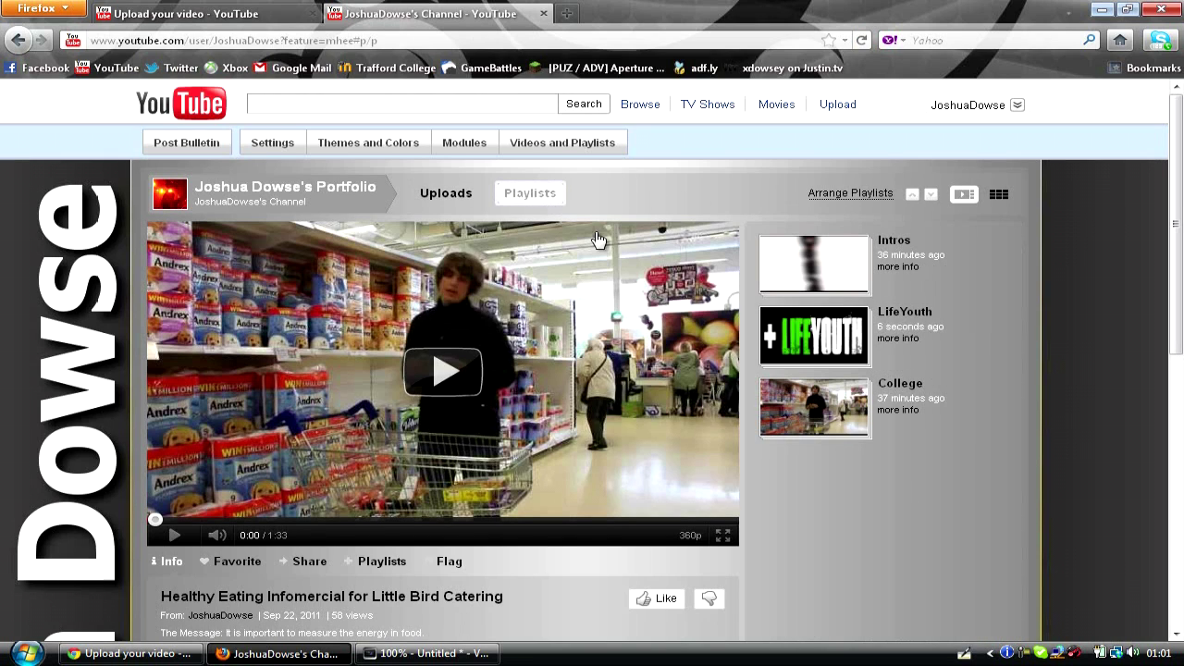
click(897, 314)
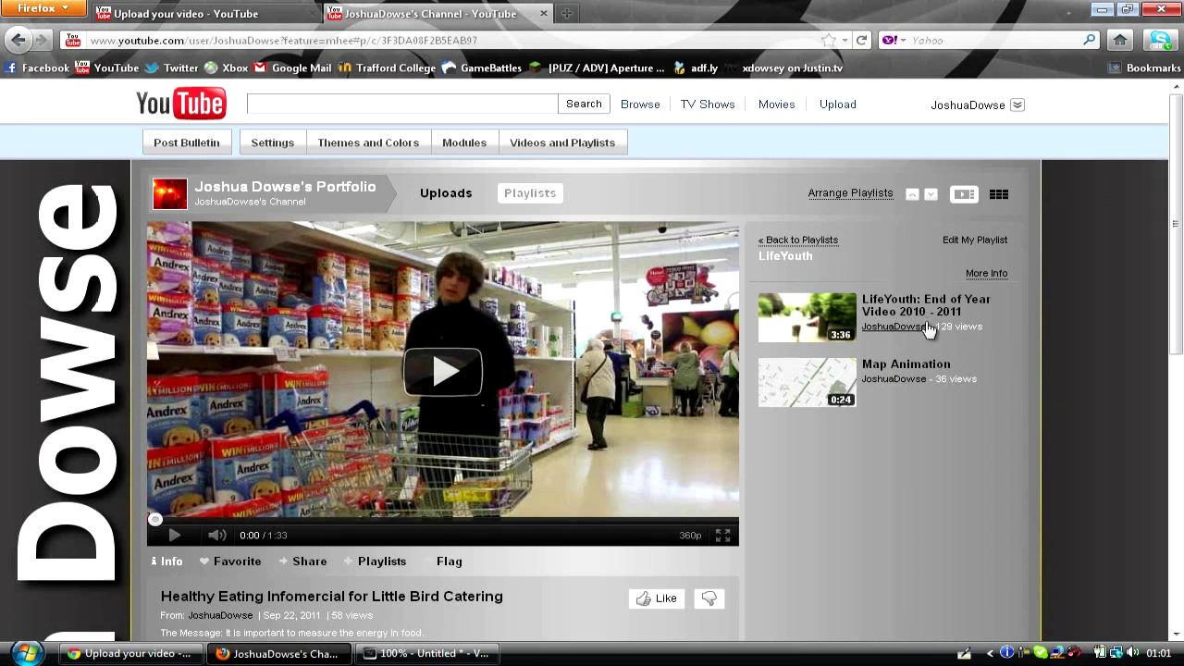
click(534, 193)
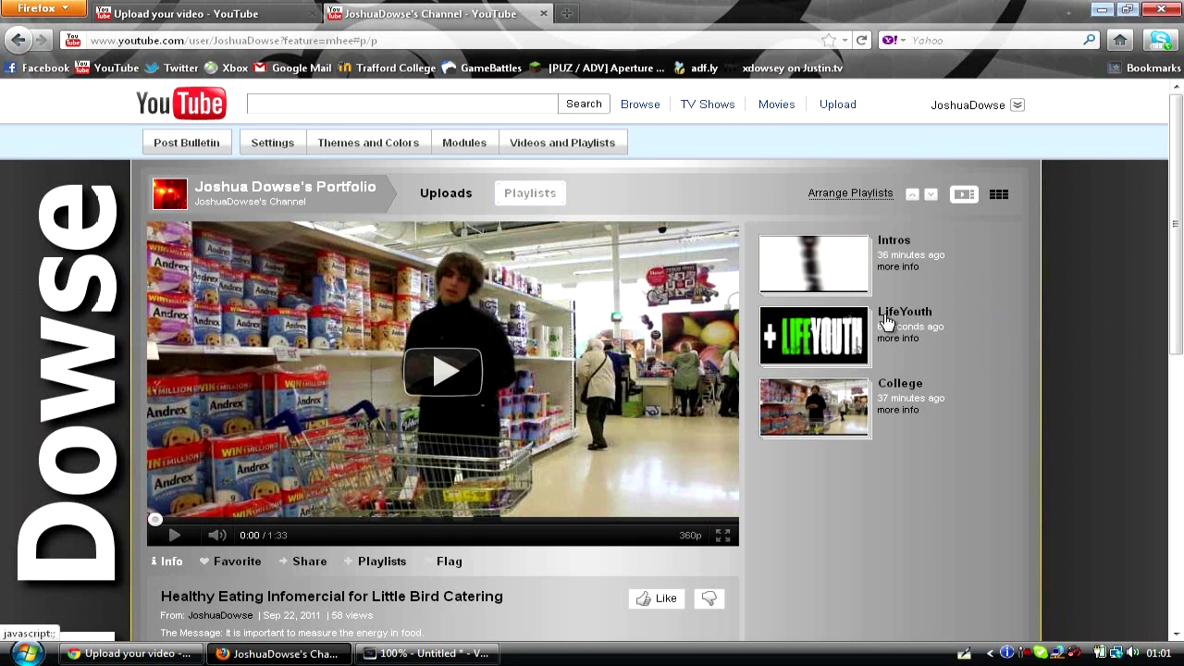
click(1101, 11)
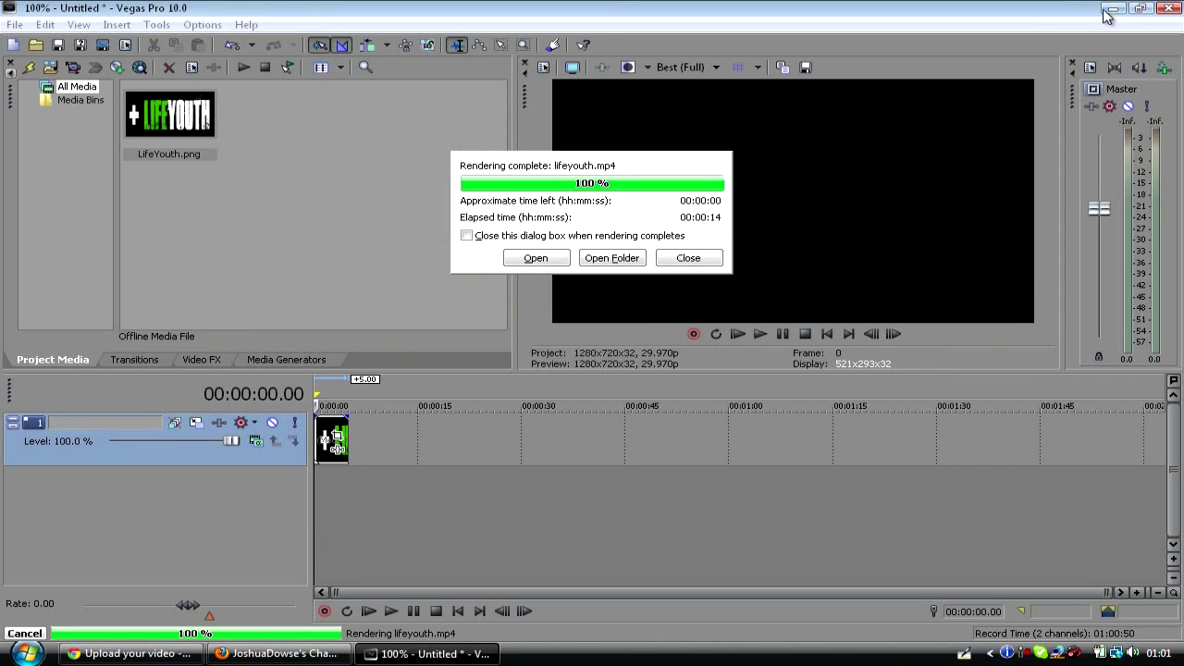
click(1103, 9)
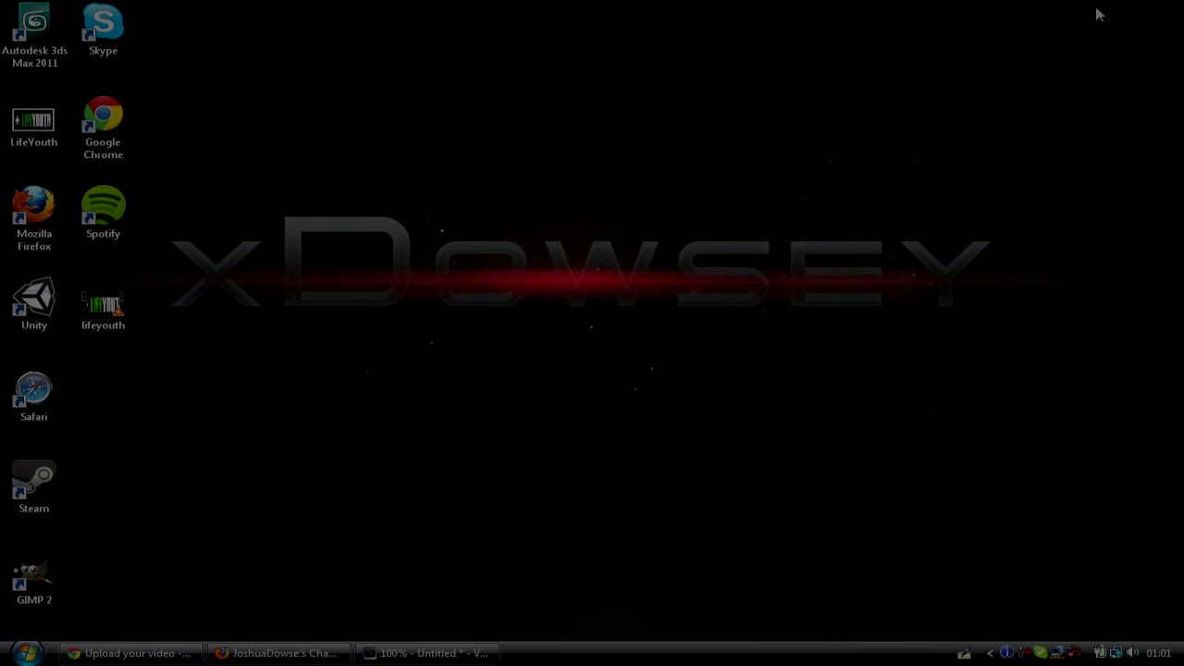